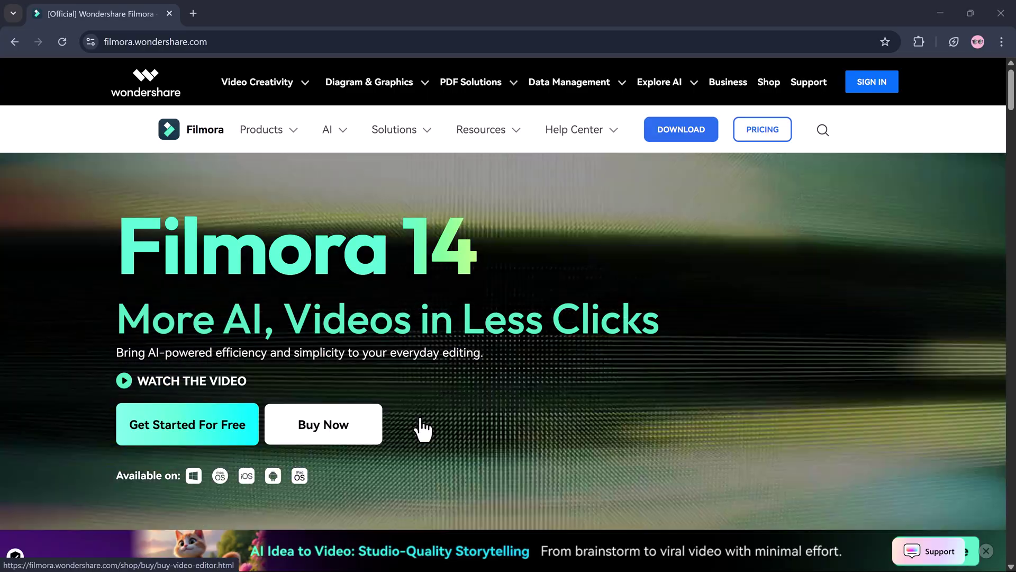
- Scroll down the Filmora homepage's feature sections to the Find Master Tips section
scroll(526, 387, "down", 7)
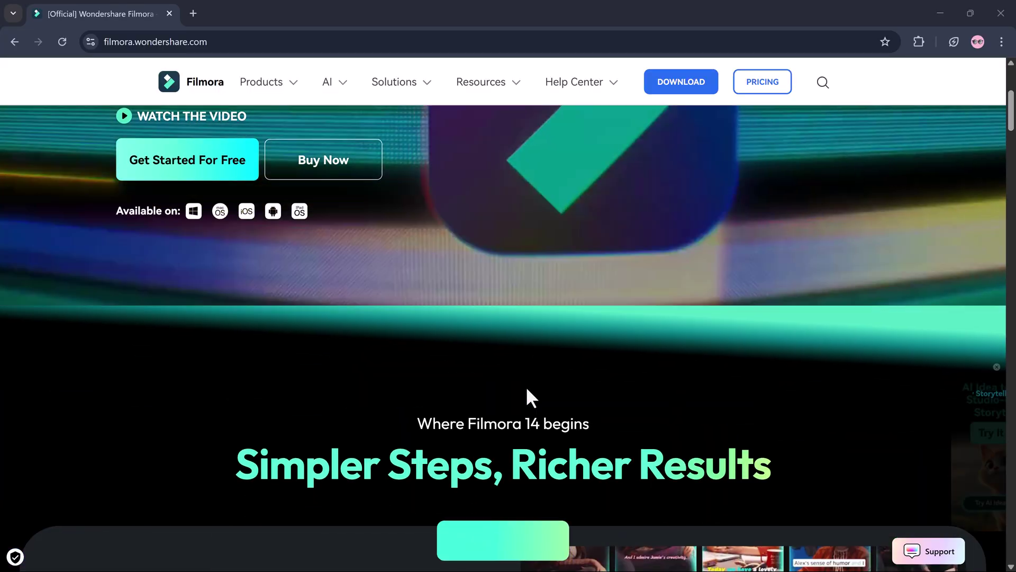
scroll(525, 387, "down", 4)
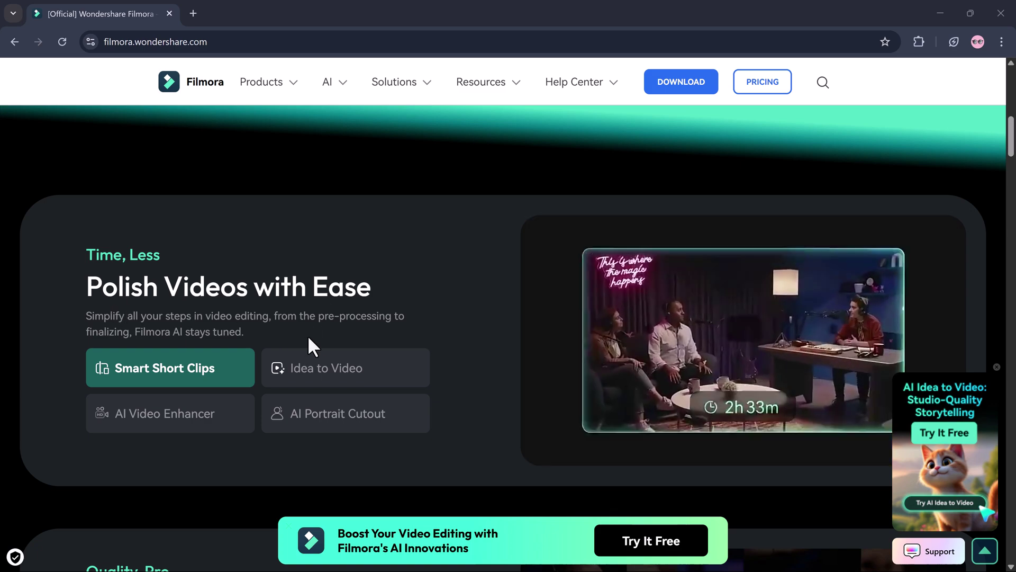
scroll(310, 338, "down", 4)
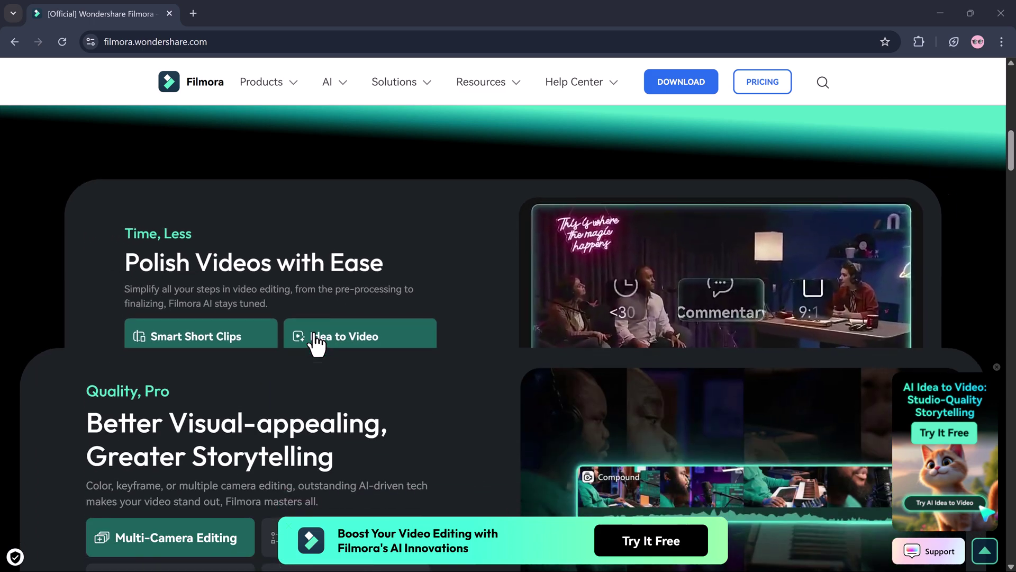
scroll(313, 335, "down", 3)
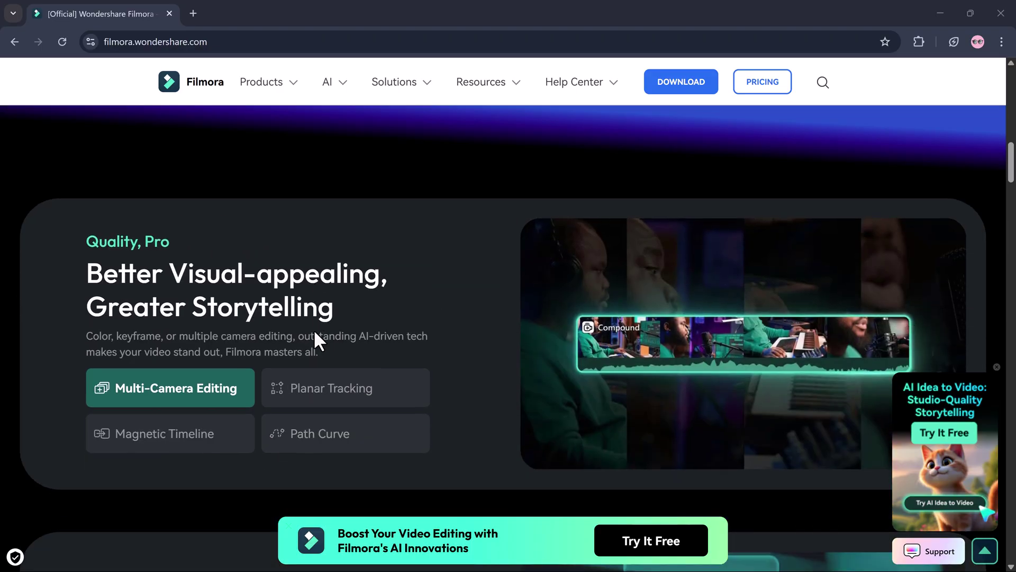
scroll(315, 334, "down", 5)
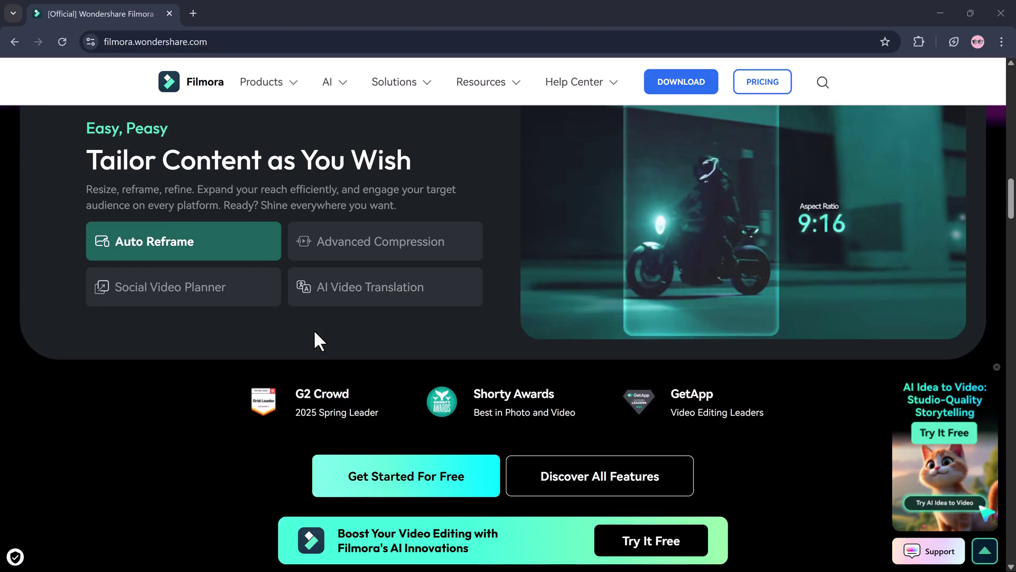
scroll(314, 329, "down", 10)
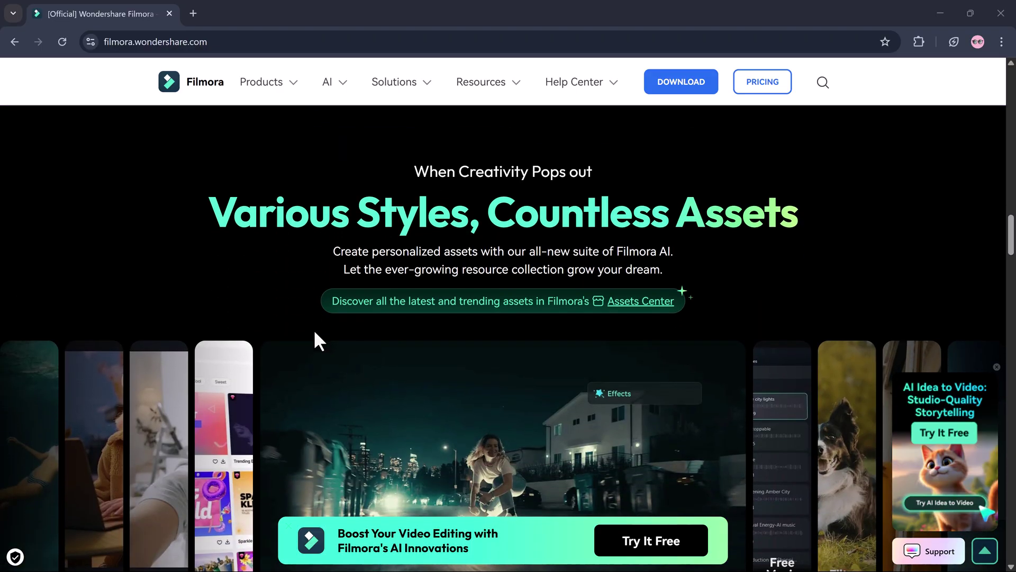
scroll(435, 330, "down", 1)
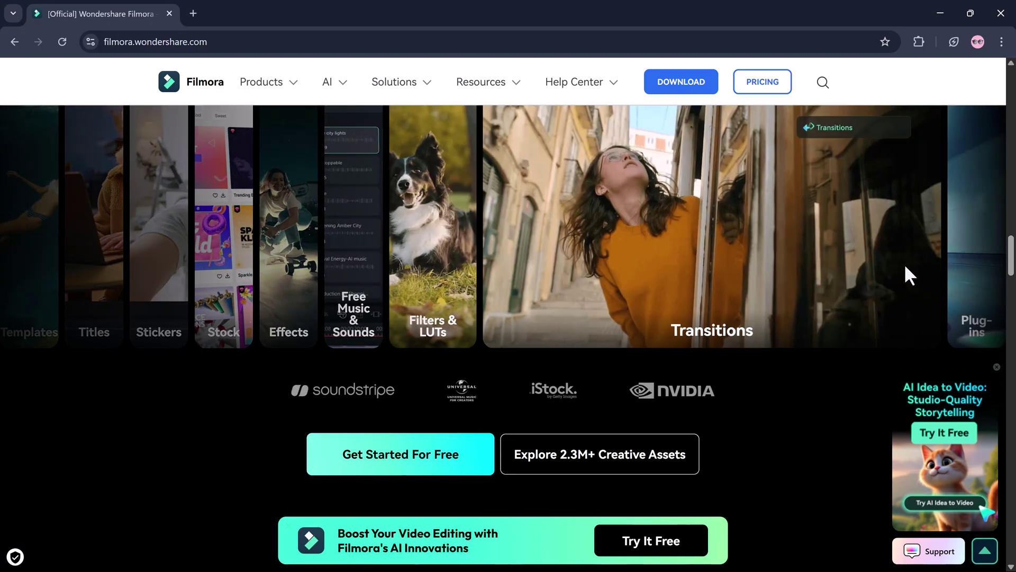
scroll(962, 269, "down", 4)
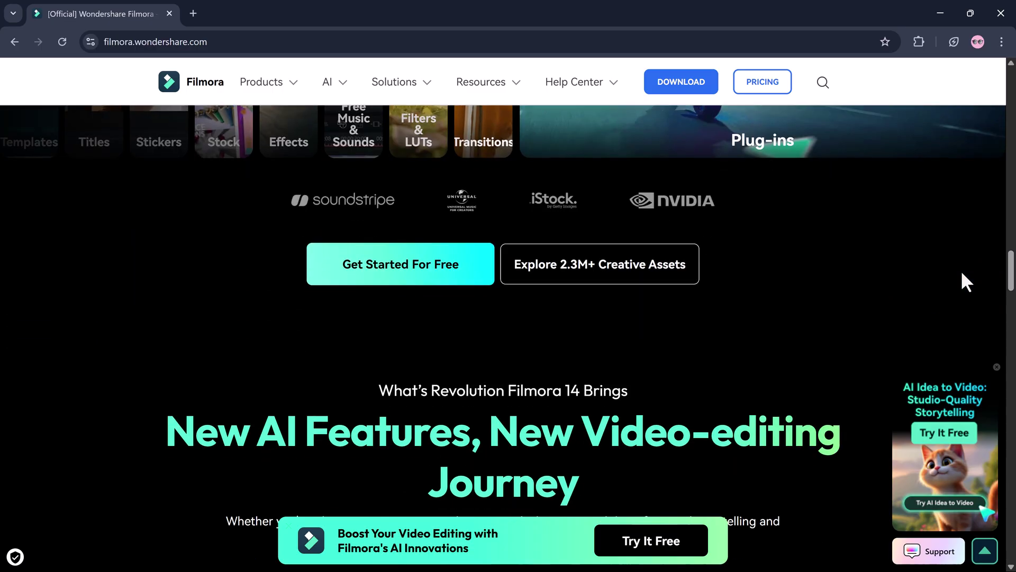
scroll(962, 273, "down", 3)
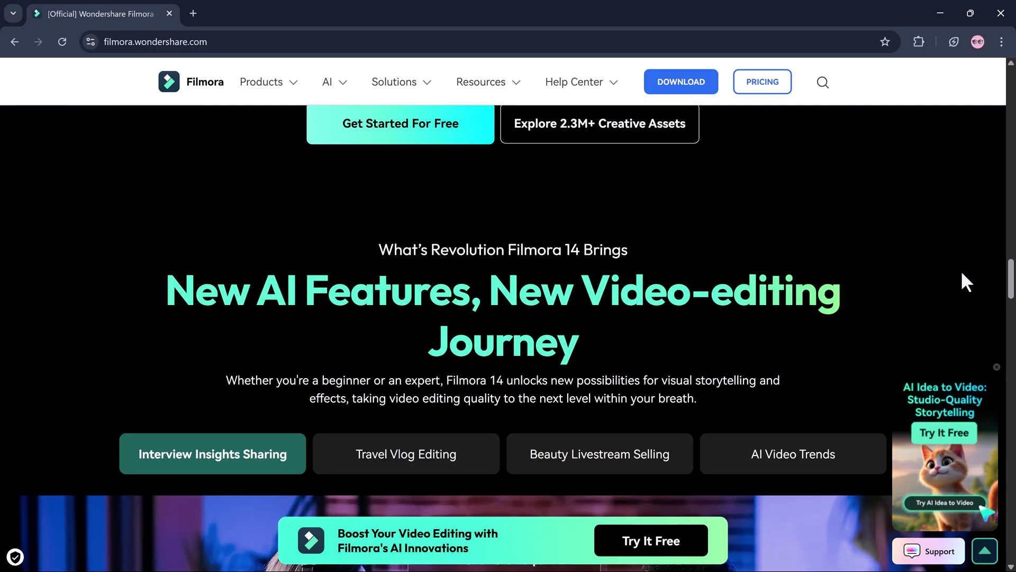
scroll(963, 273, "down", 5)
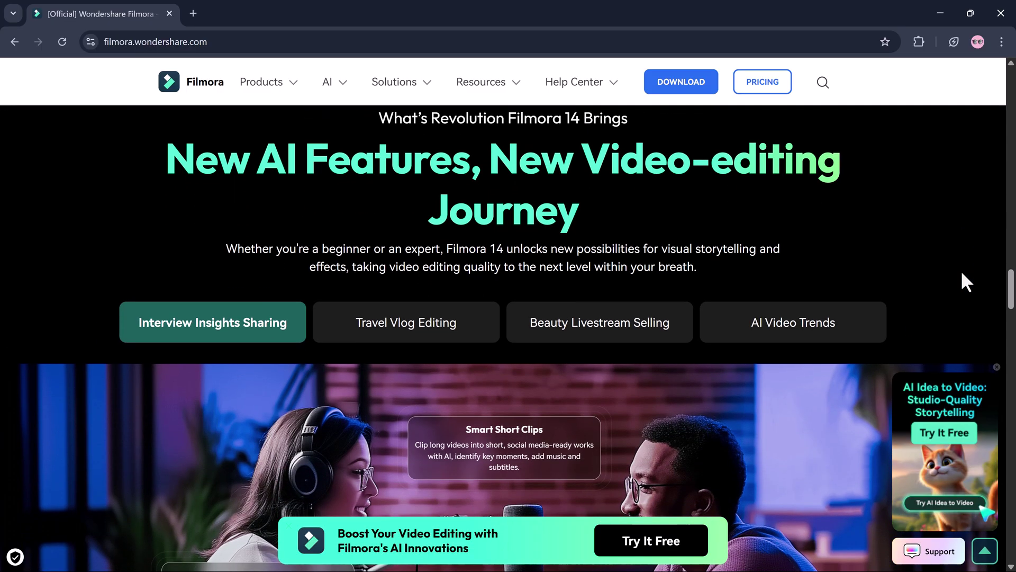
scroll(961, 270, "down", 5)
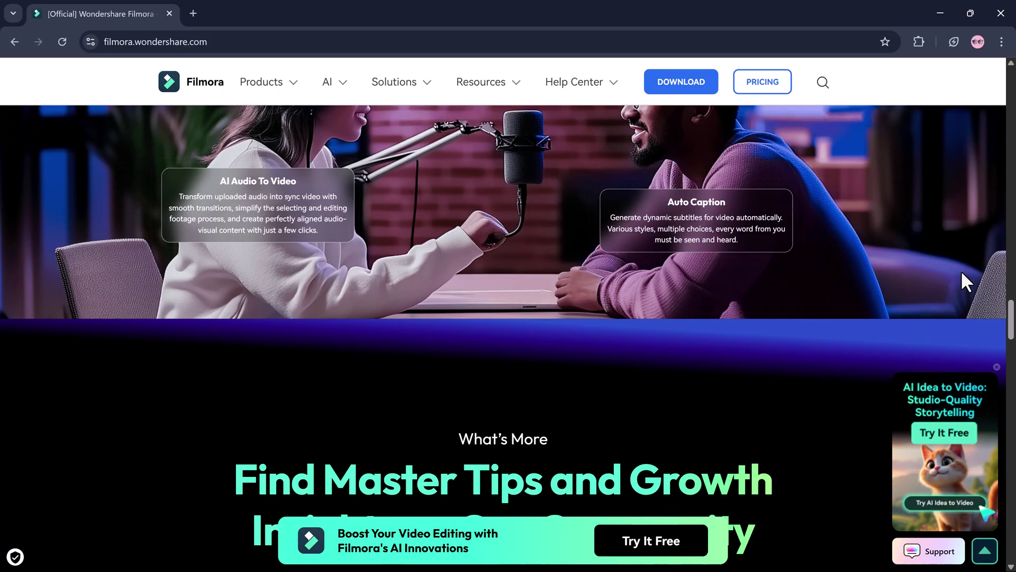
scroll(961, 270, "down", 4)
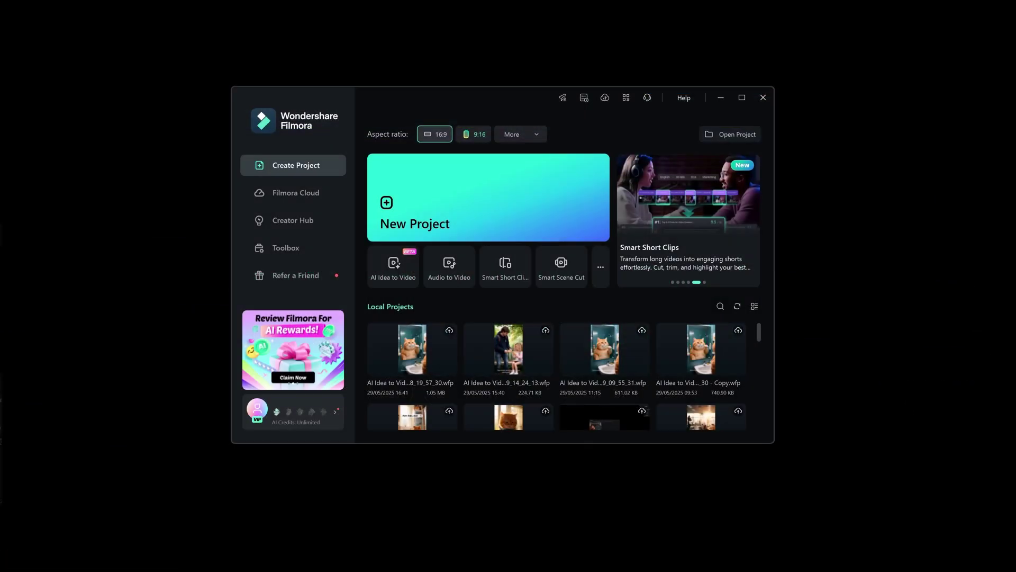
- Start AI Idea to Video with the prompt 'A work day vlog of a cute fat anthropomorphic orange tabby cat'
left_click(385, 269)
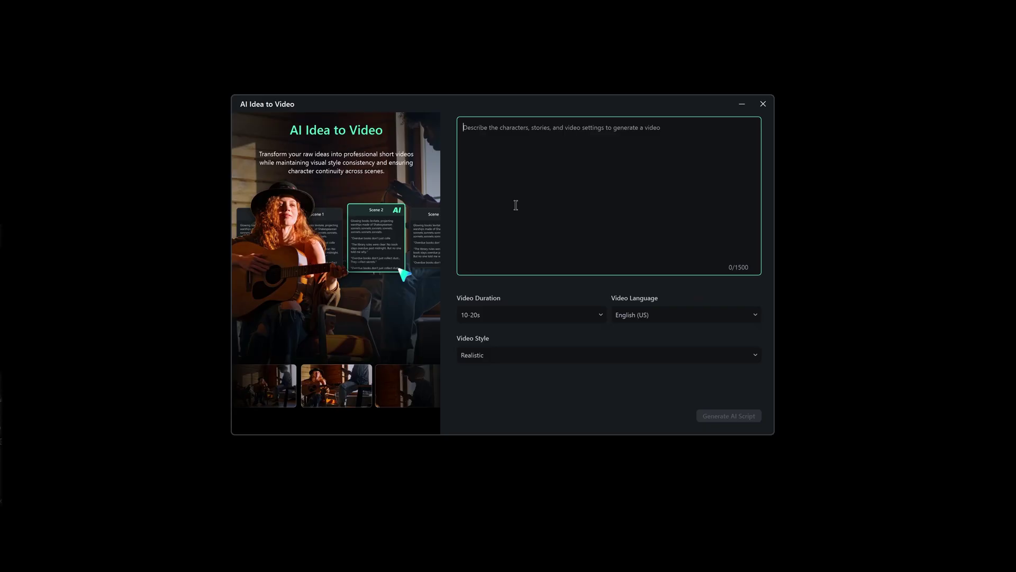
type("A work day vlog of a cute fat anthropomorphic orange tabby cat")
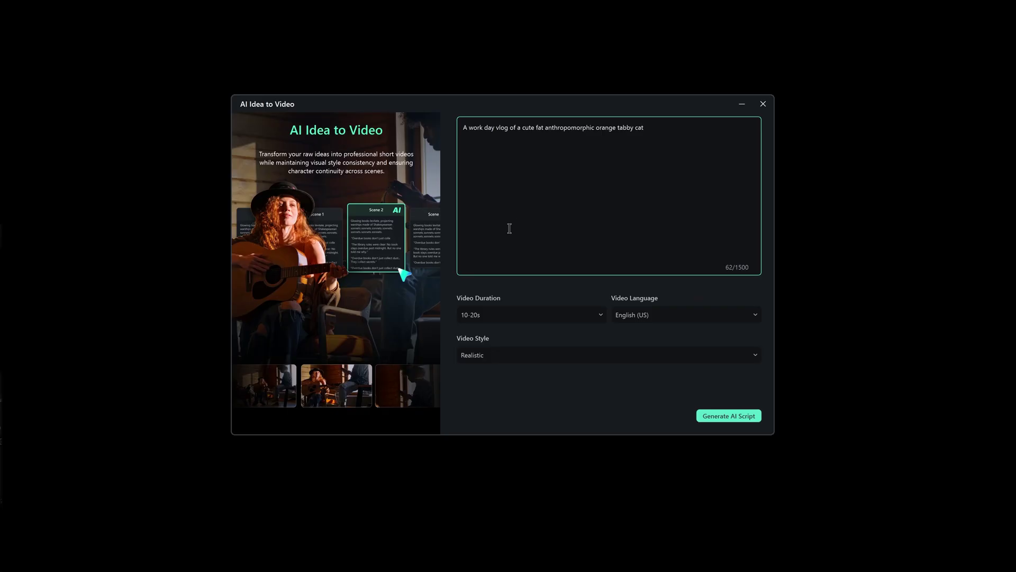
- Set the video duration to 20-30s and generate the AI script
left_click(519, 317)
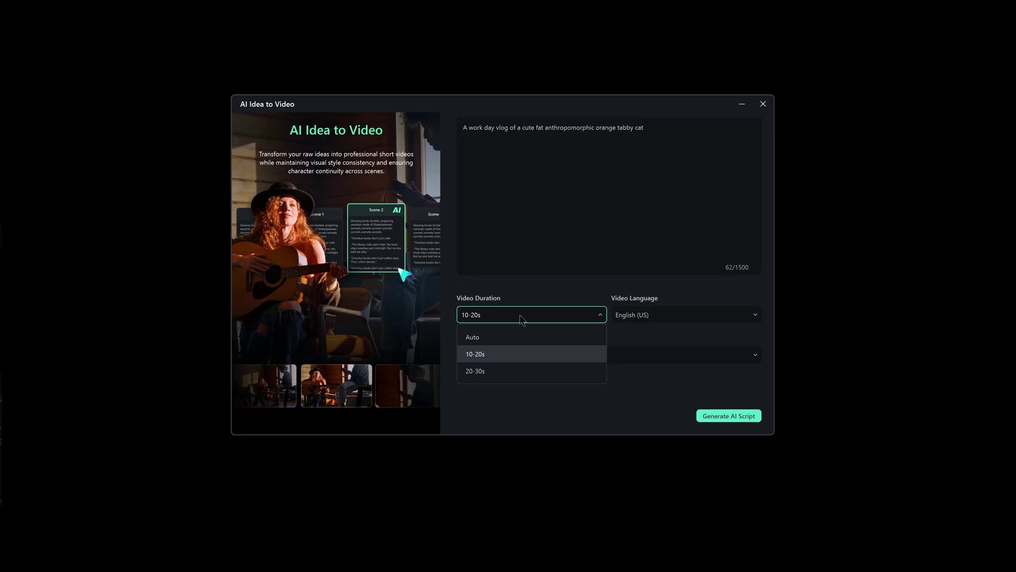
left_click(512, 370)
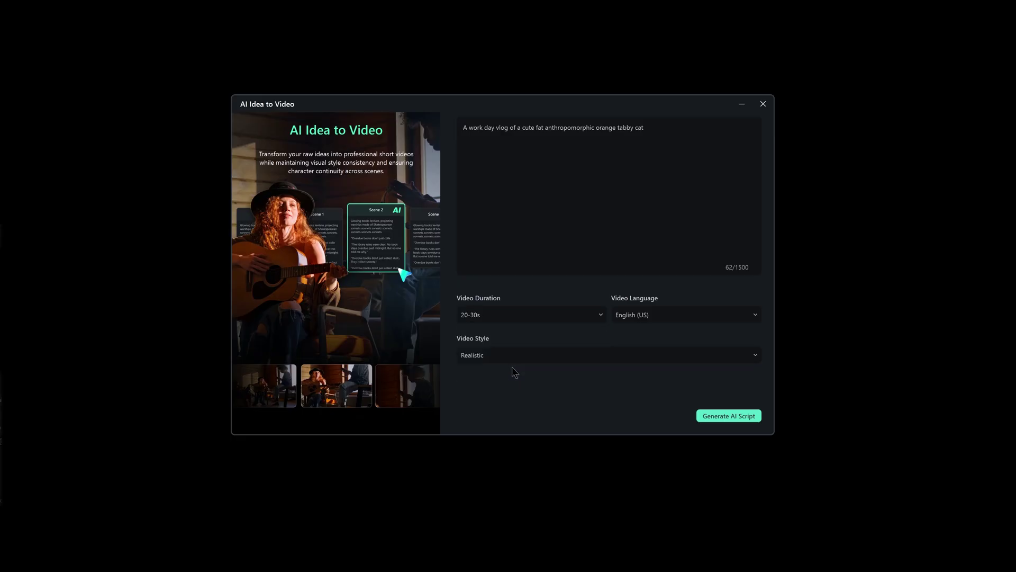
left_click(714, 417)
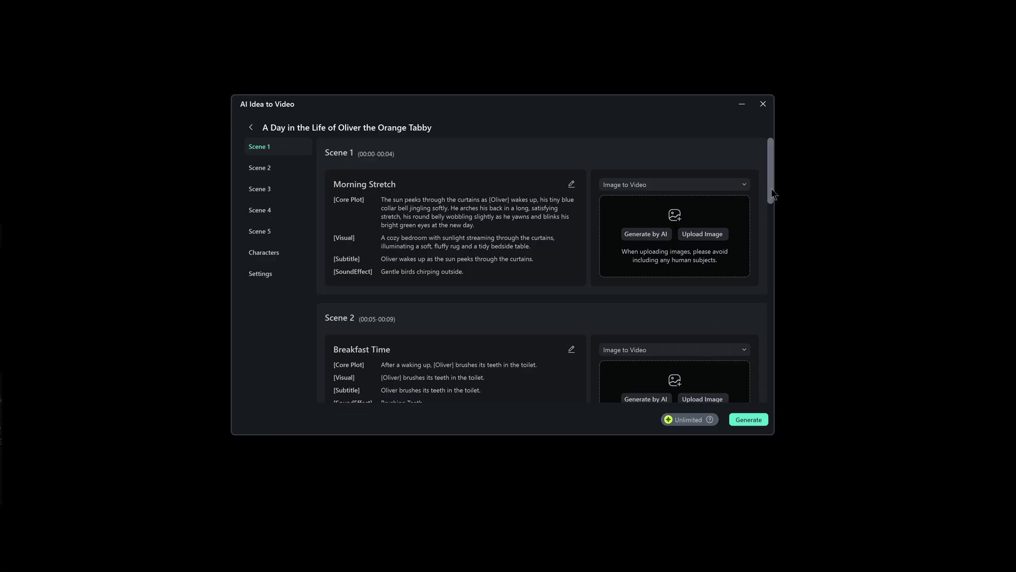
- Review the five generated scene scripts and start generating the video from them
left_click_drag(771, 190, 773, 277)
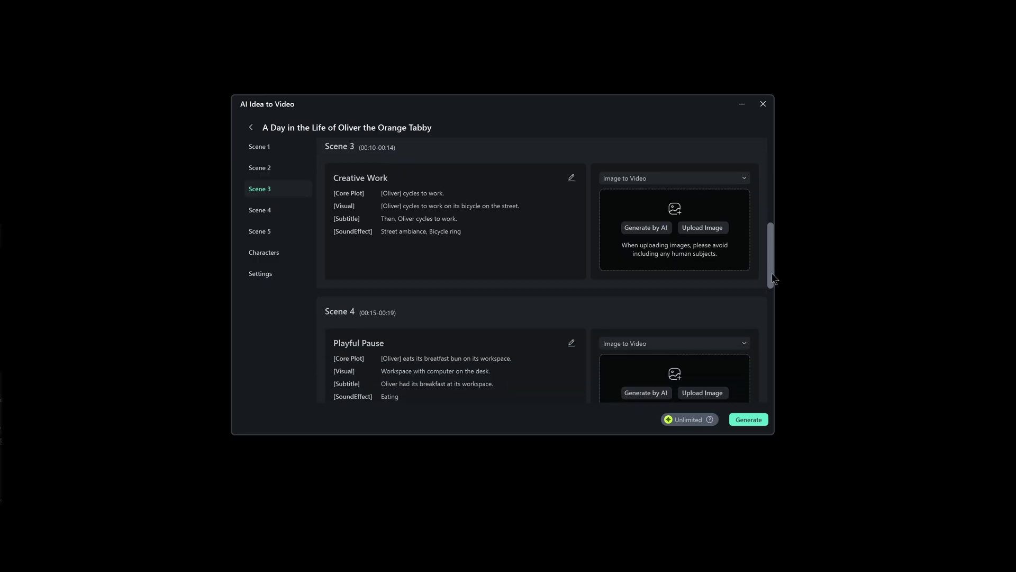
left_click(748, 419)
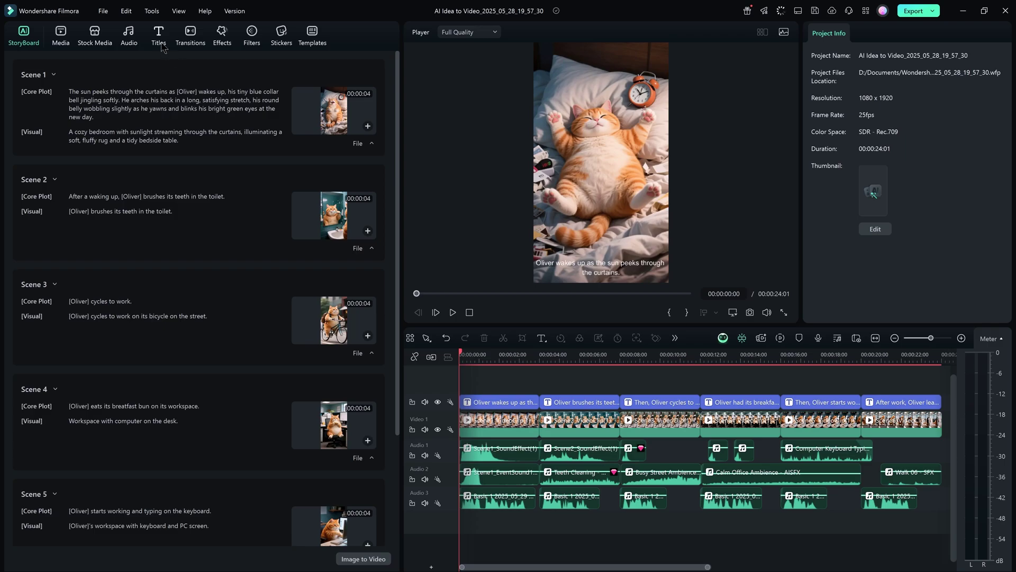
- Add the Basic 6 title above the clips and change its text to 'POV: Oliver's Day in Life'
left_click(159, 37)
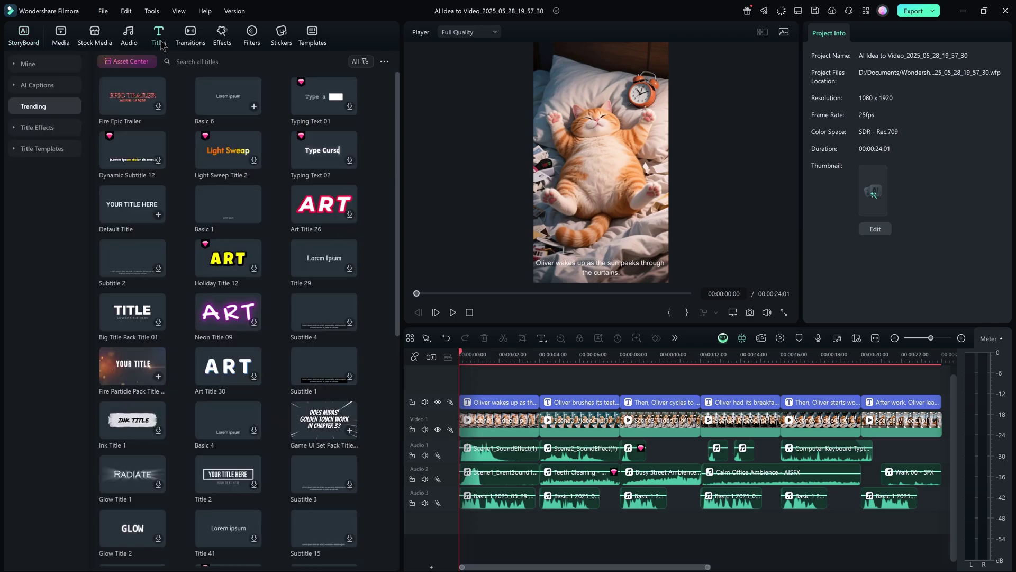
left_click_drag(228, 95, 938, 420)
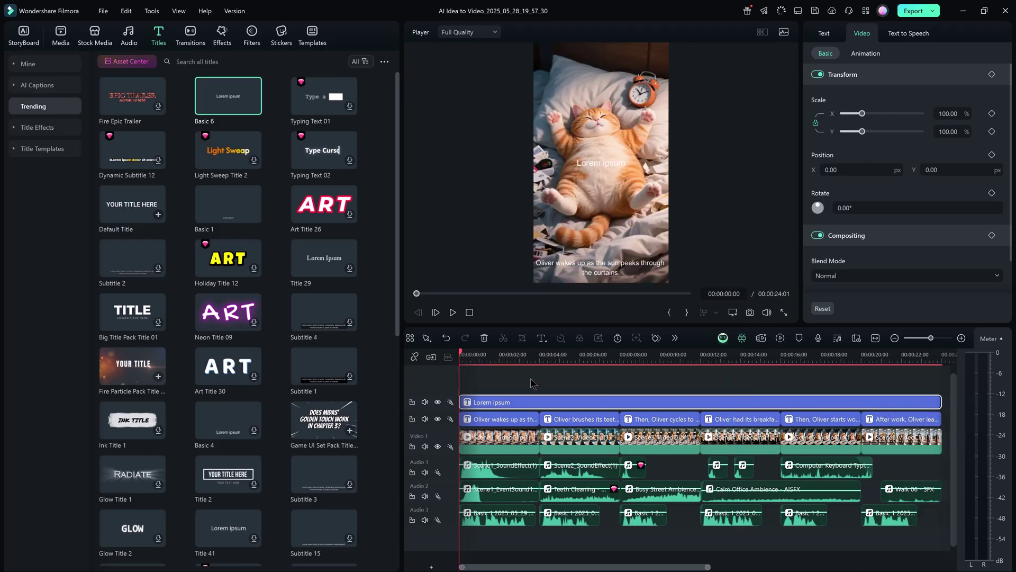
double_click(602, 164)
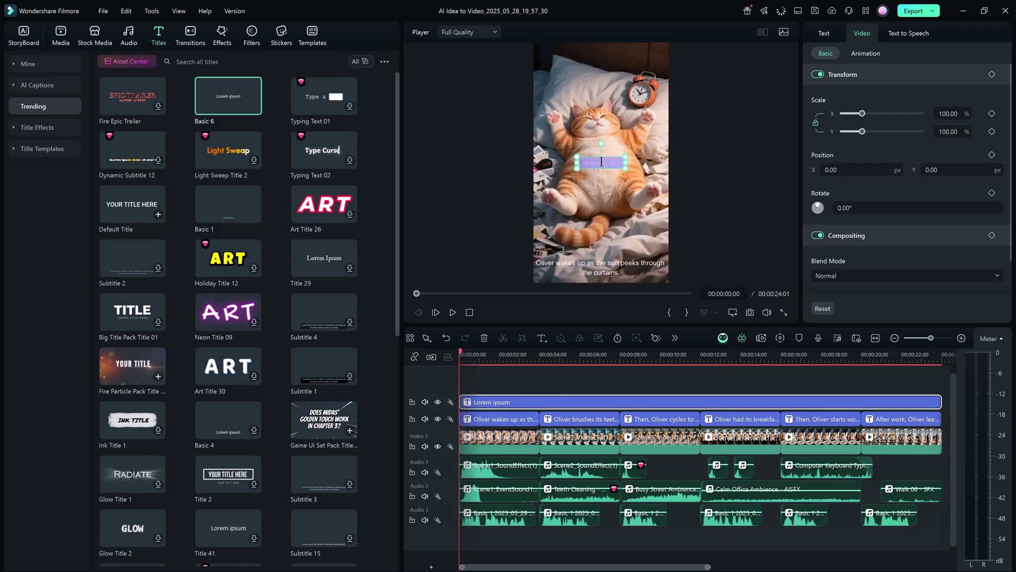
key("BackSpace")
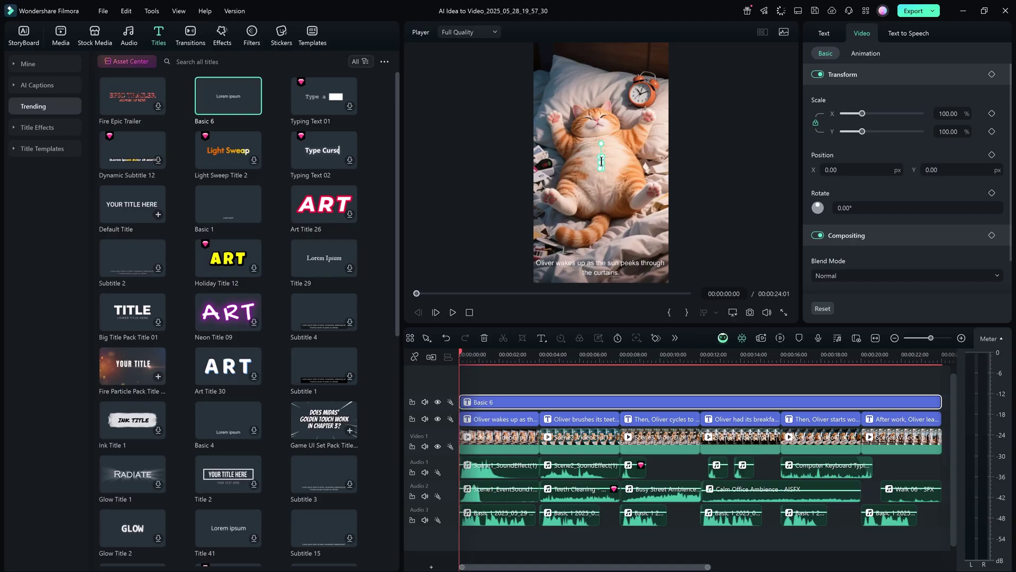
type("POV: Oliver's Day in")
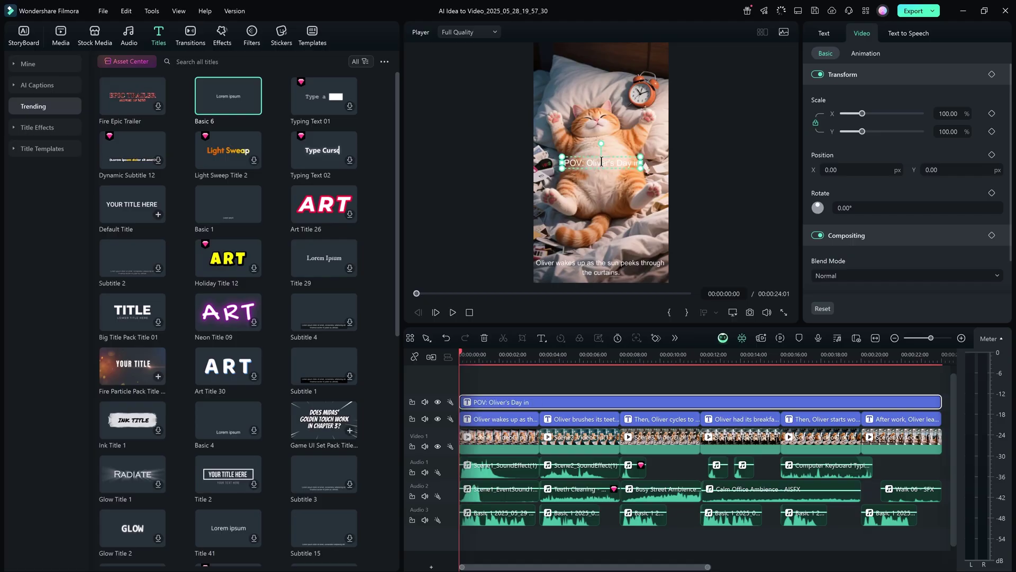
type(" Life")
key("ctrl+a")
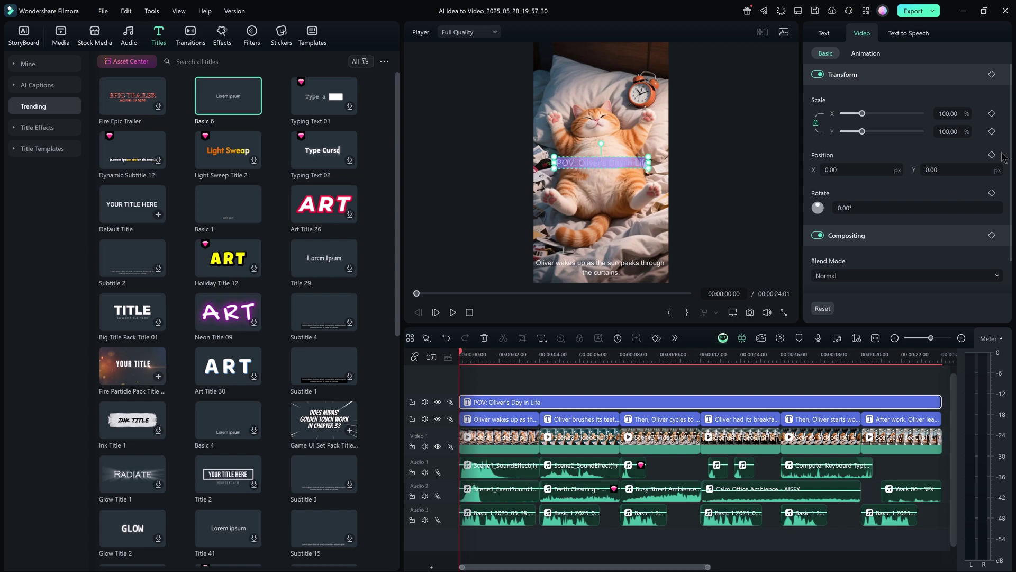
scroll(1004, 174, "down", 2)
scroll(1006, 212, "up", 2)
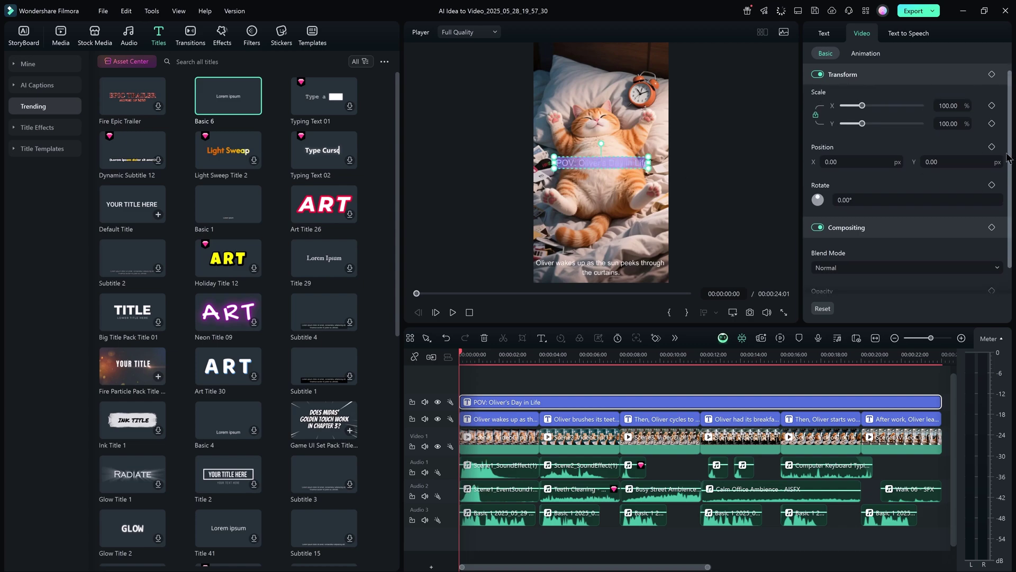
- Give the POV title a white background and black text colour
left_click(822, 36)
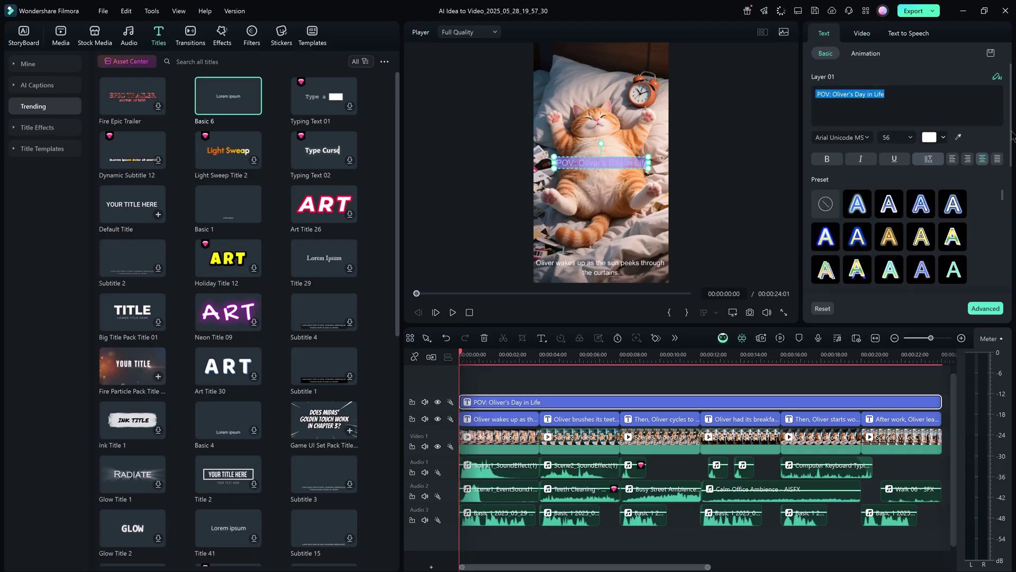
left_click_drag(1012, 135, 1007, 261)
left_click(818, 203)
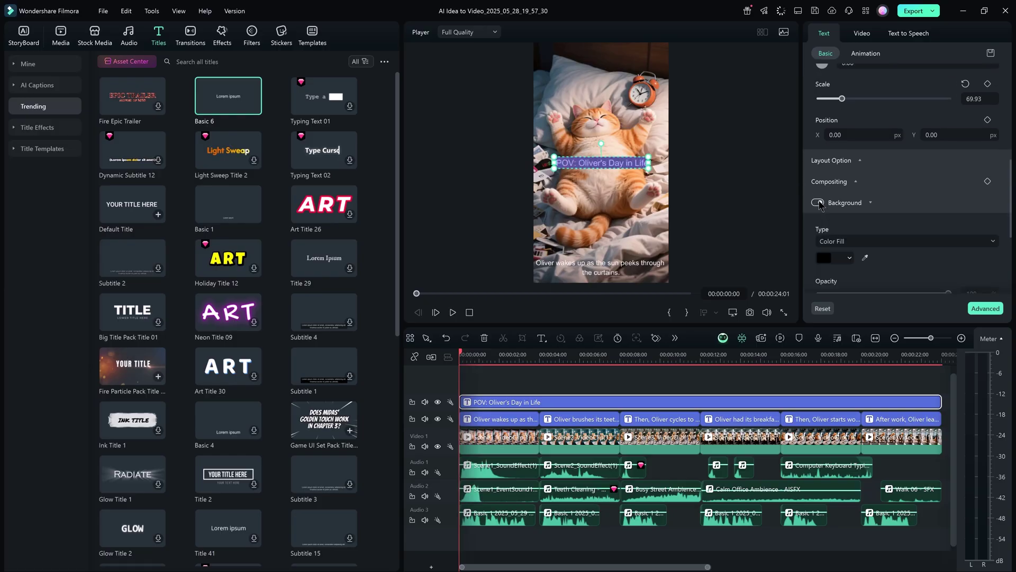
left_click(830, 259)
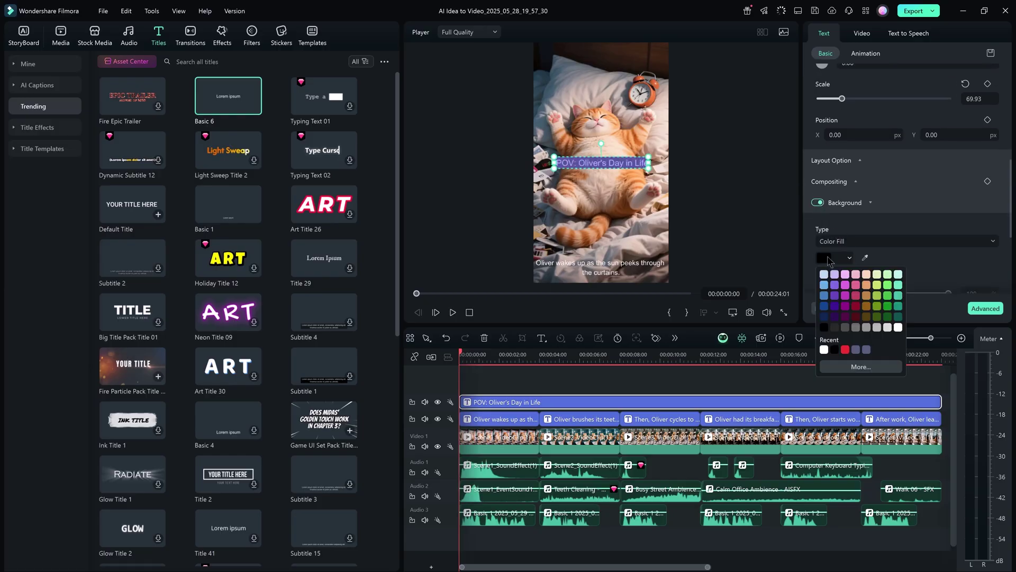
left_click(824, 350)
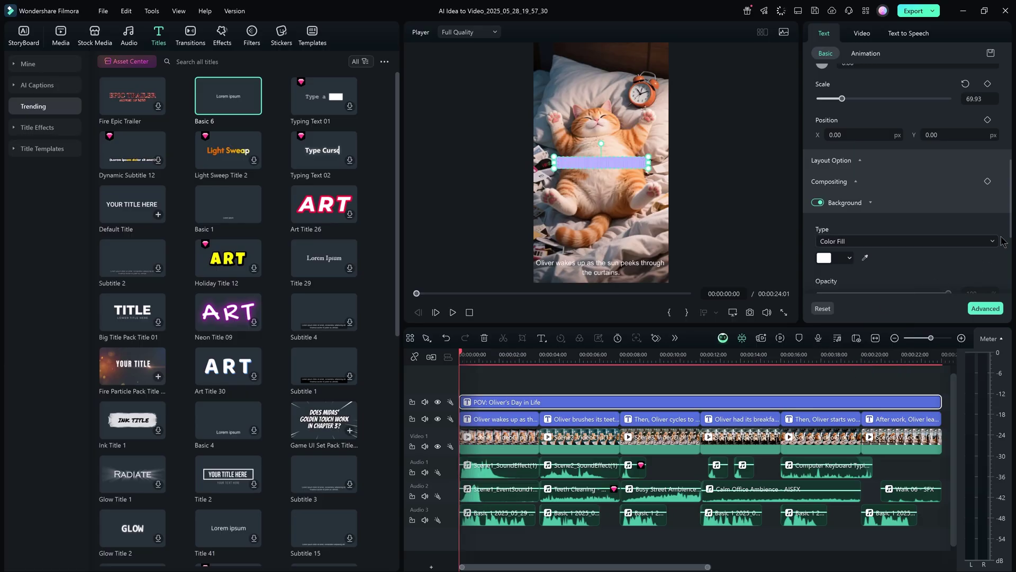
left_click_drag(1007, 233, 1005, 125)
left_click(935, 139)
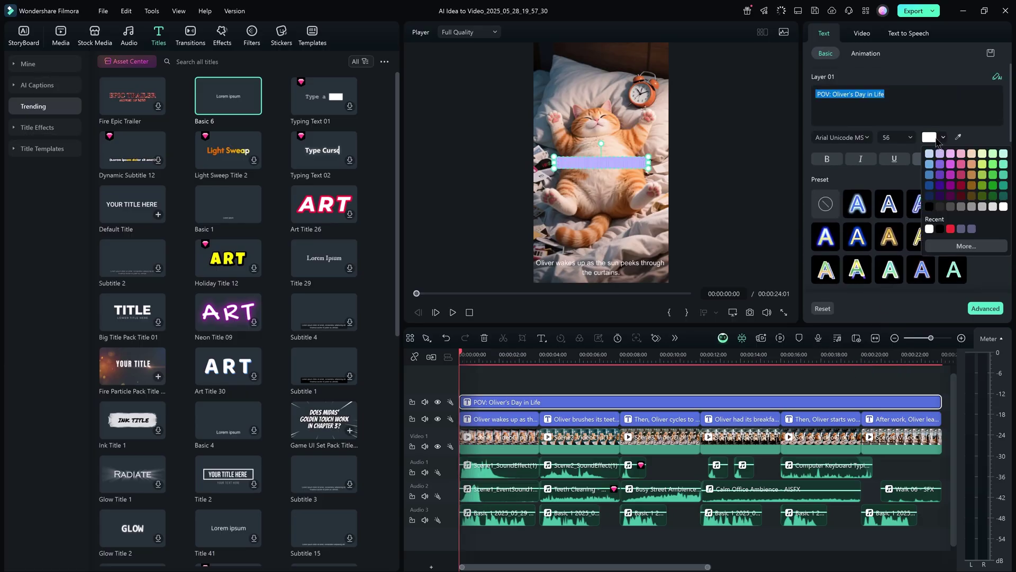
left_click(939, 230)
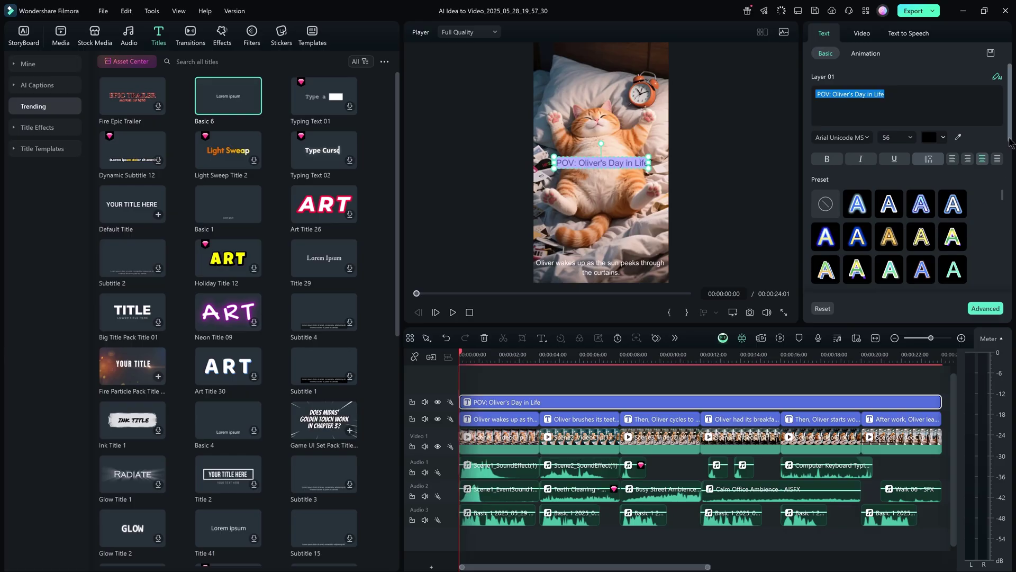
- Move the POV title to the top of the vertical frame
scroll(1006, 201, "down", 5)
scroll(1006, 212, "down", 5)
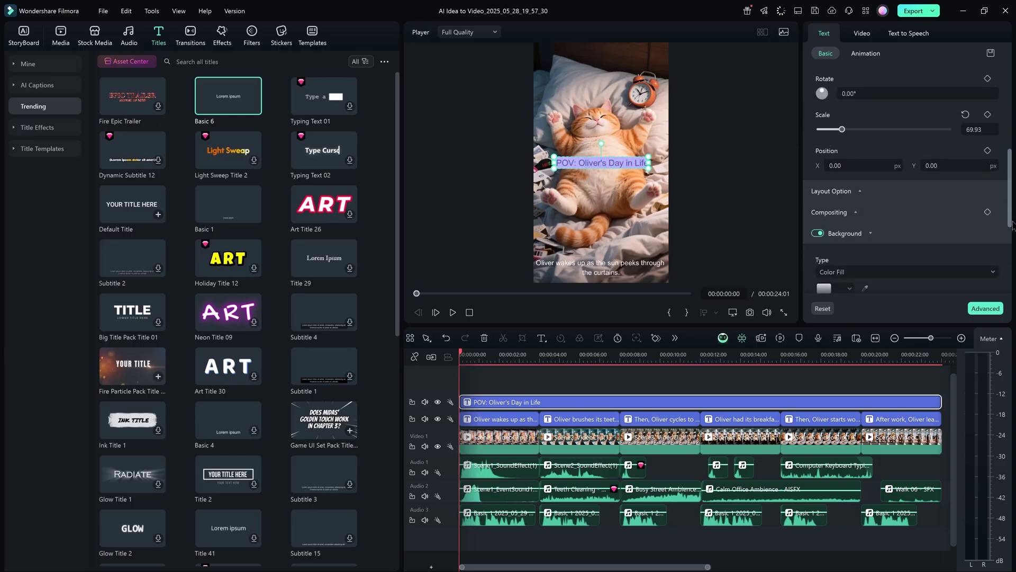
left_click(628, 162)
left_click_drag(628, 163, 628, 75)
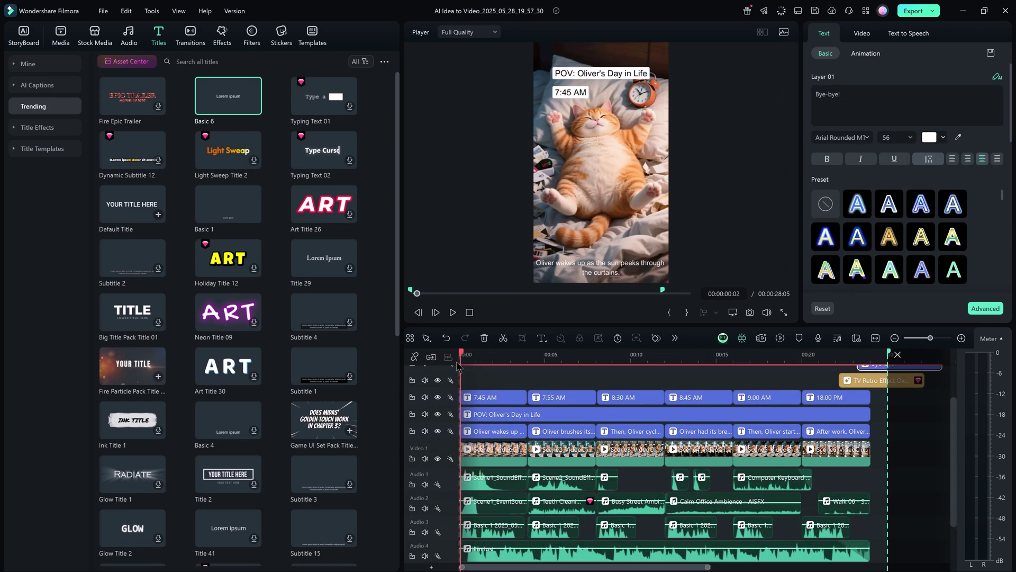
- Rewind the playhead to the start and play the video to preview the time-of-day titles
left_click_drag(457, 362, 455, 365)
key("space")
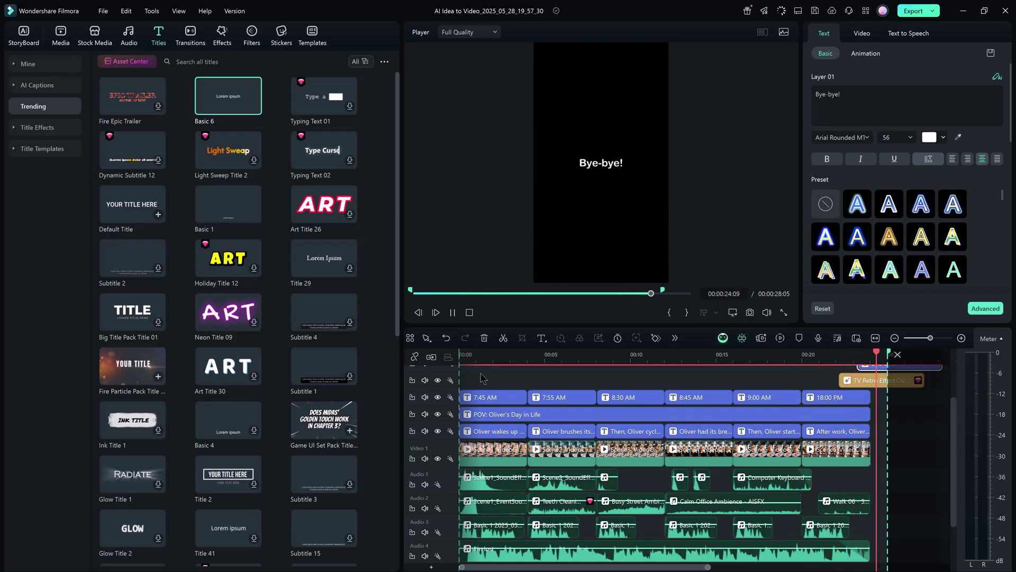
- Export the cat video as a 1080×1920 MP4 file
left_click(912, 11)
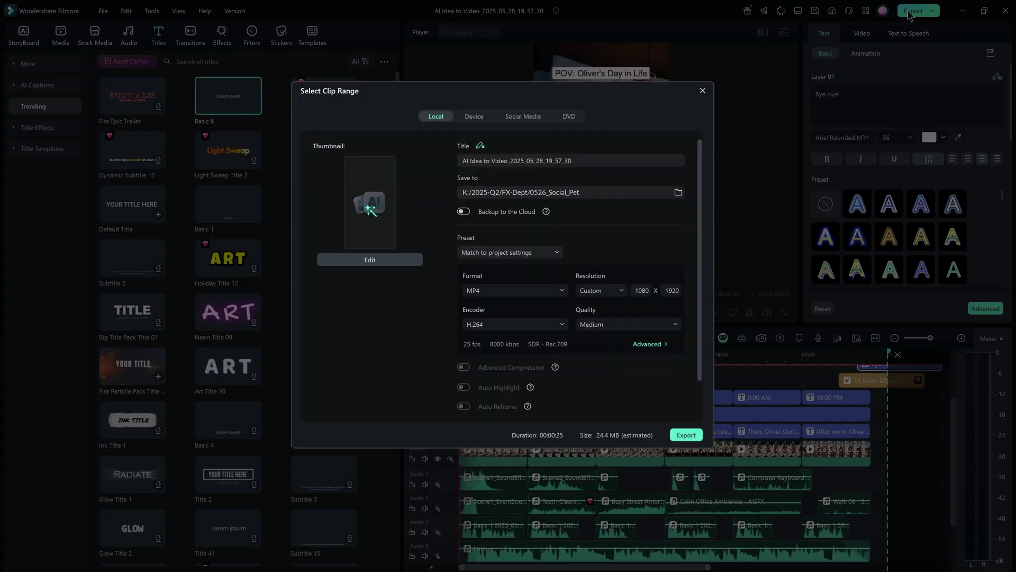
left_click(686, 435)
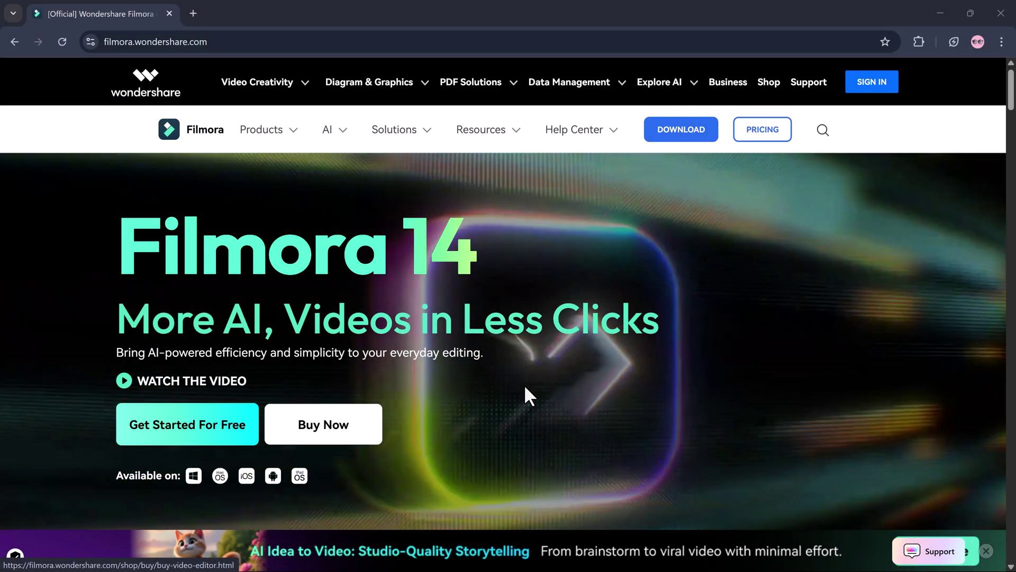
scroll(526, 389, "down", 4)
scroll(525, 386, "down", 5)
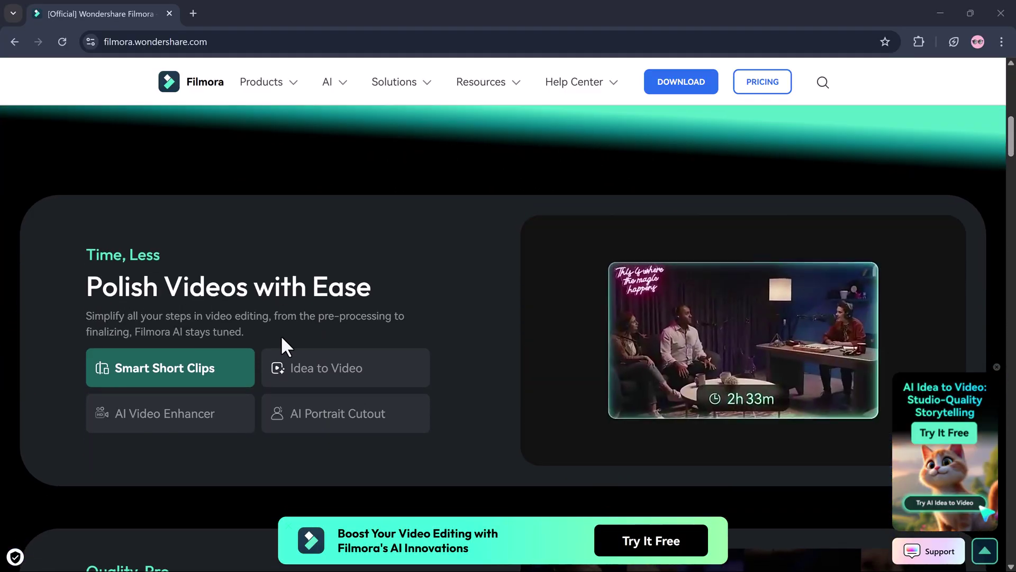
scroll(308, 335, "down", 1)
scroll(312, 327, "down", 4)
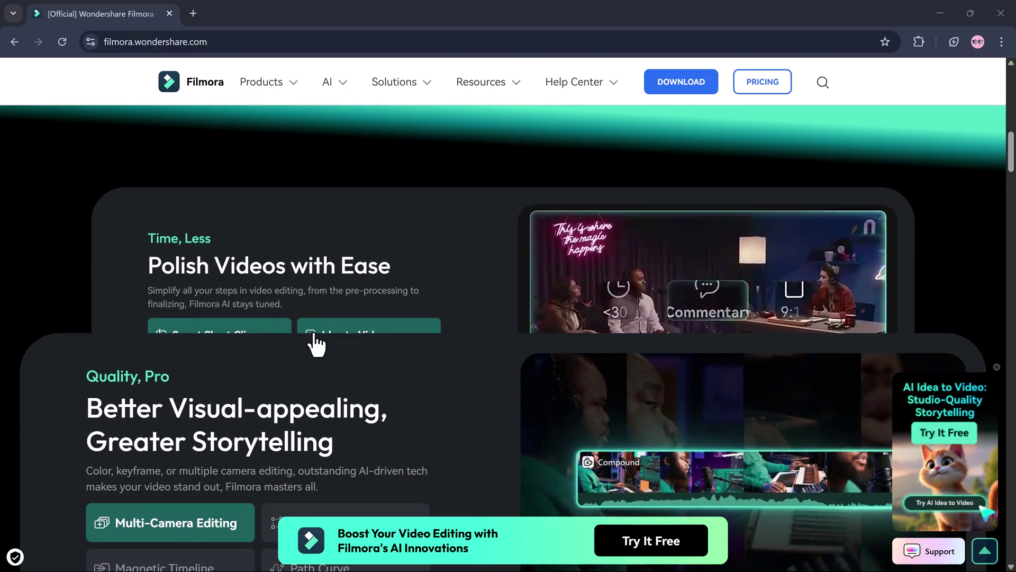
scroll(314, 329, "down", 8)
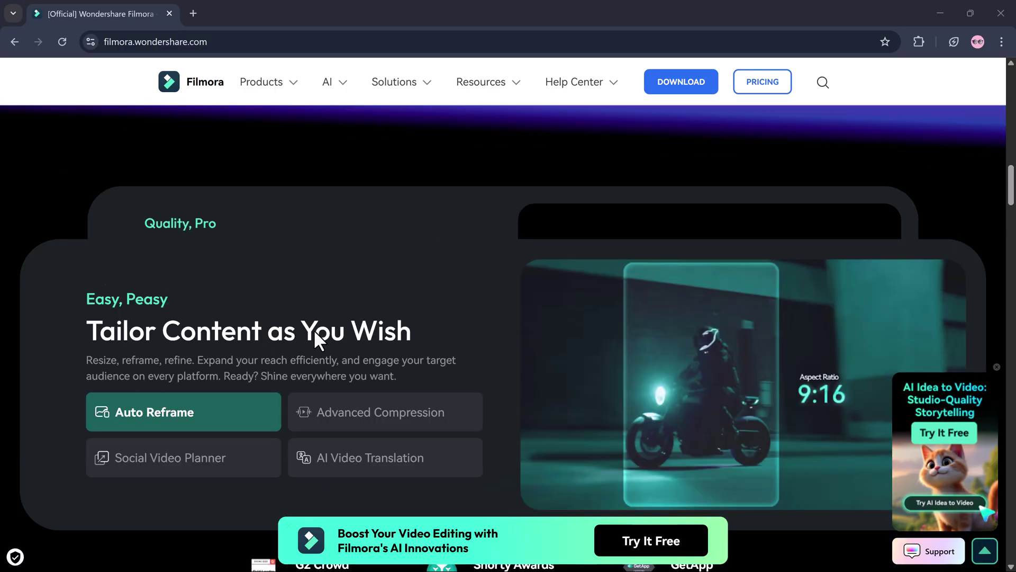
scroll(314, 329, "down", 10)
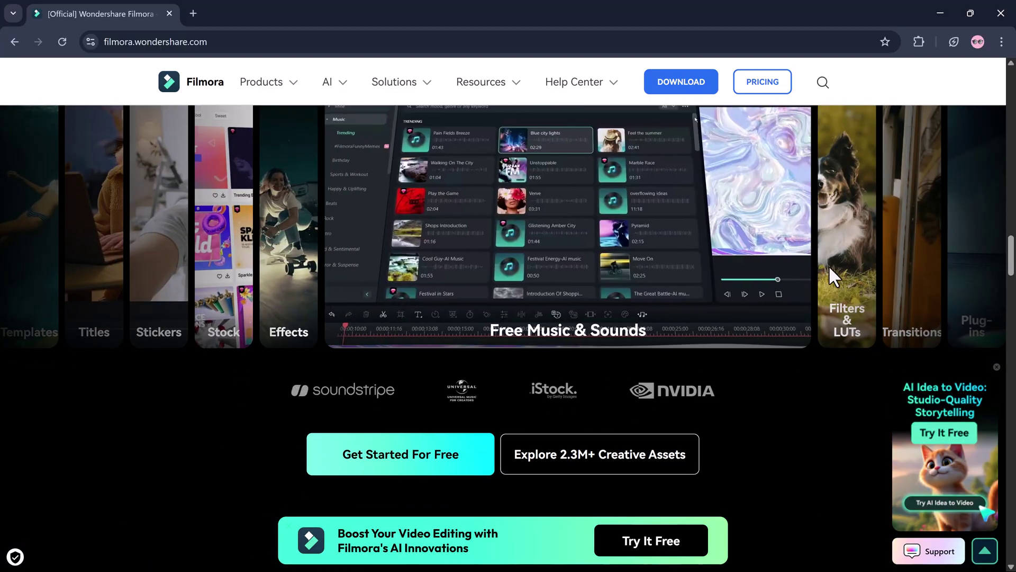
mouse_move(905, 274)
mouse_move(964, 275)
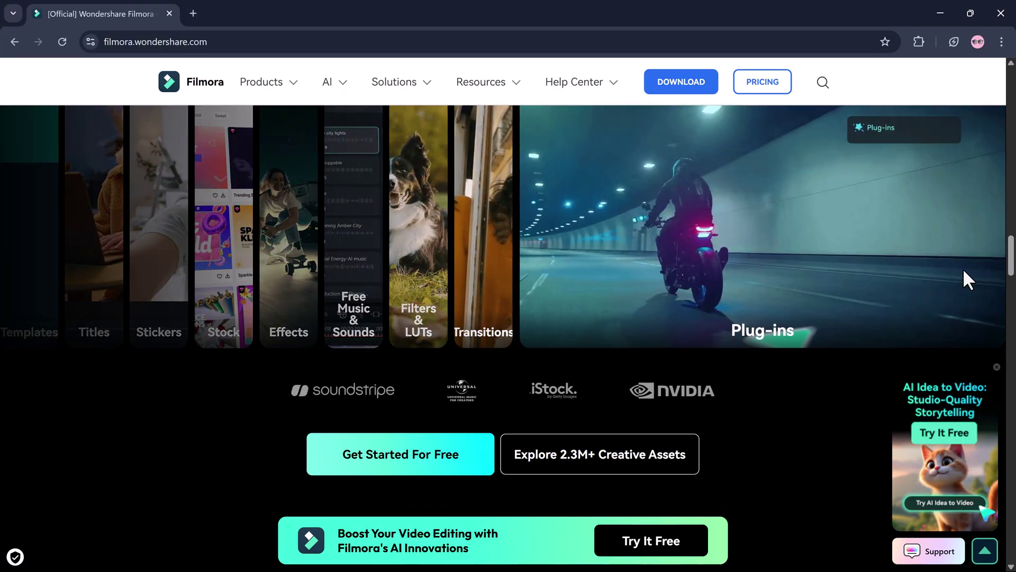